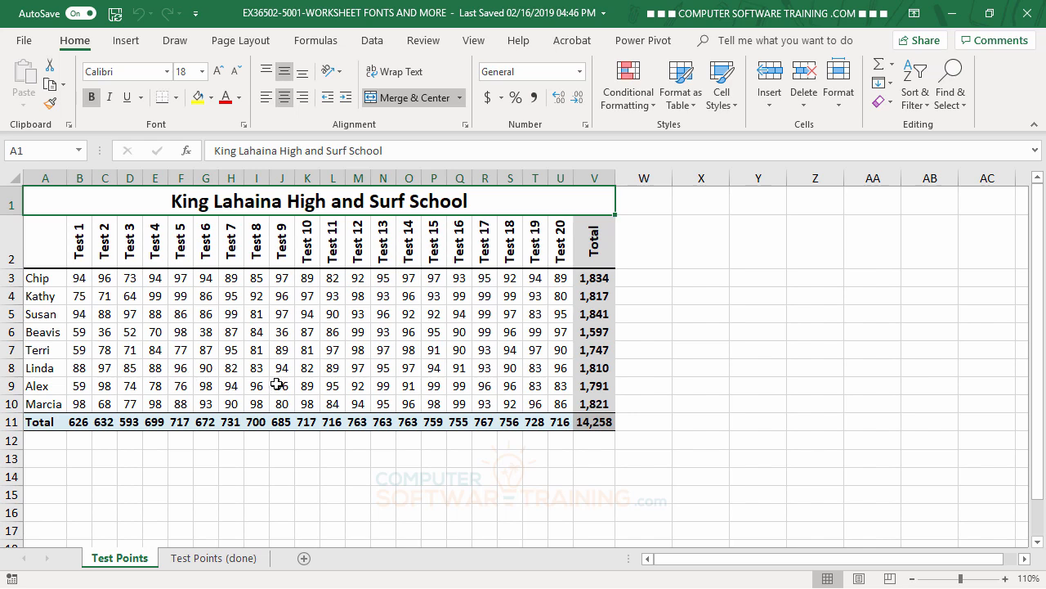
- Change the font of the entire Test Points worksheet to Courier New
click(13, 177)
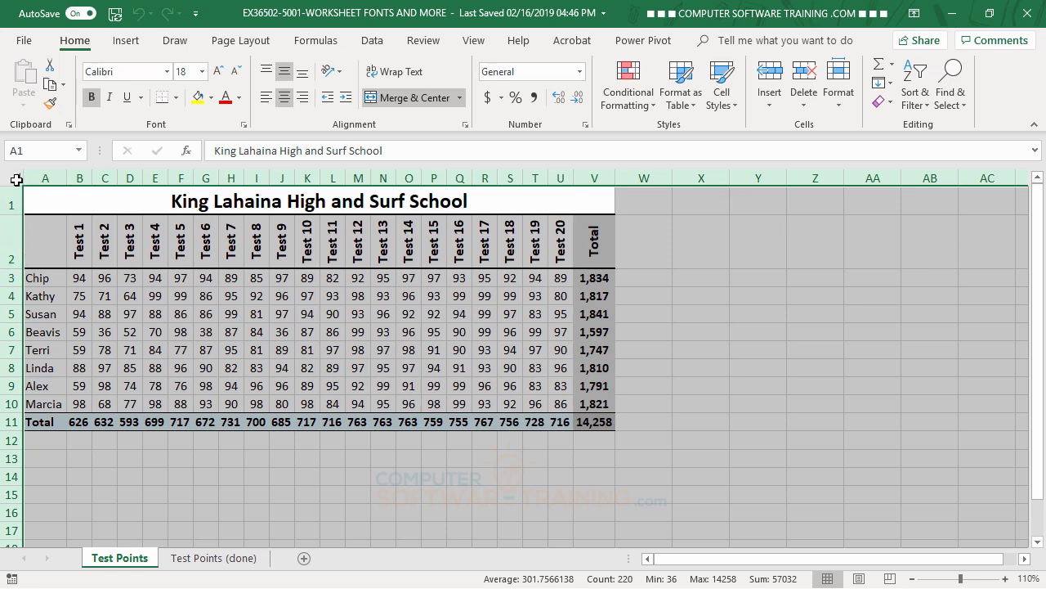
click(167, 71)
scroll(181, 237, down, 7)
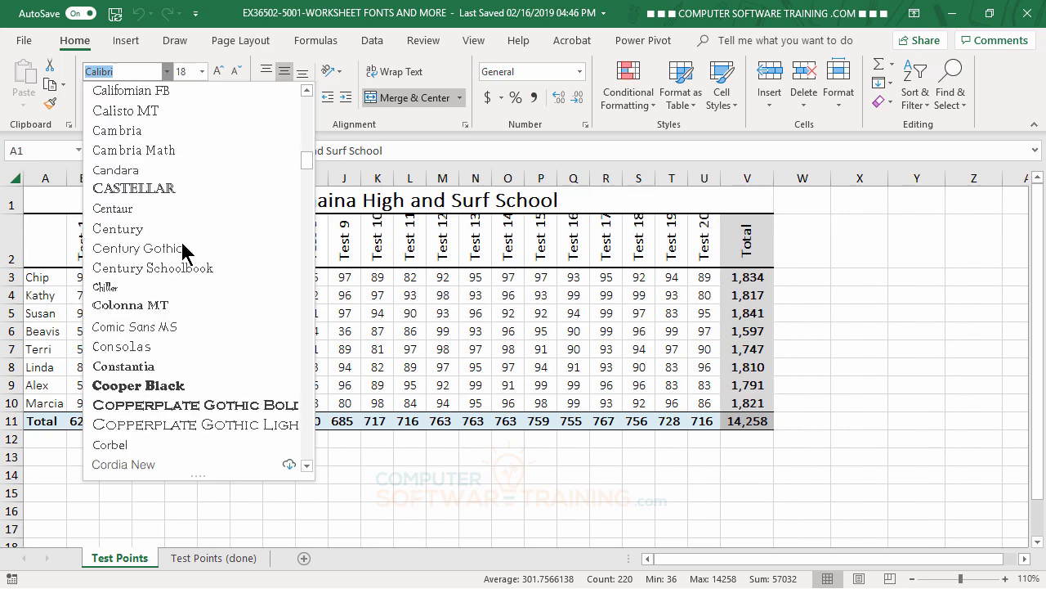
scroll(181, 244, down, 7)
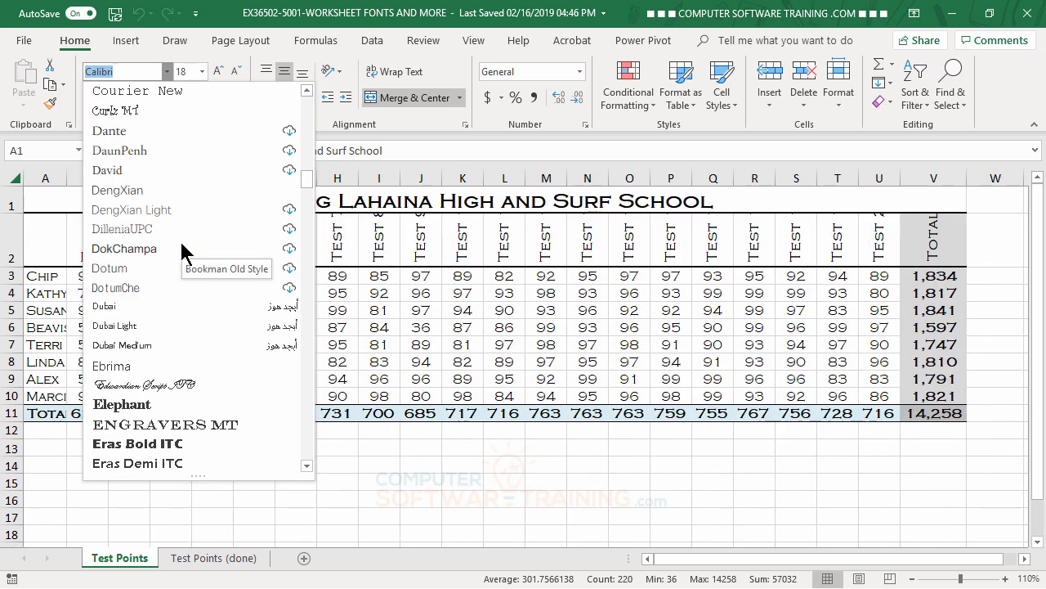
scroll(182, 250, up, 2)
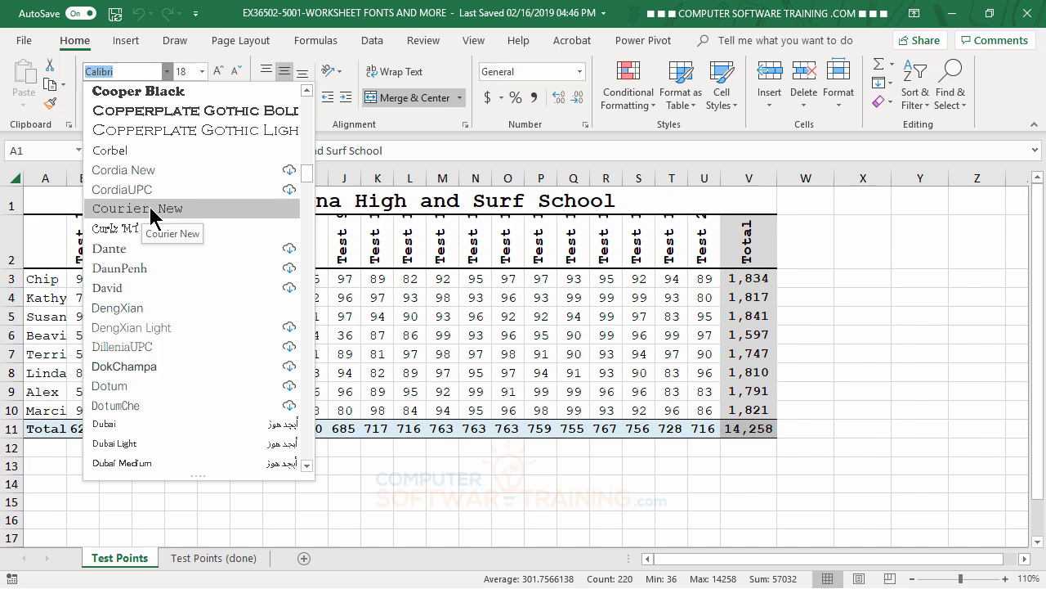
click(150, 211)
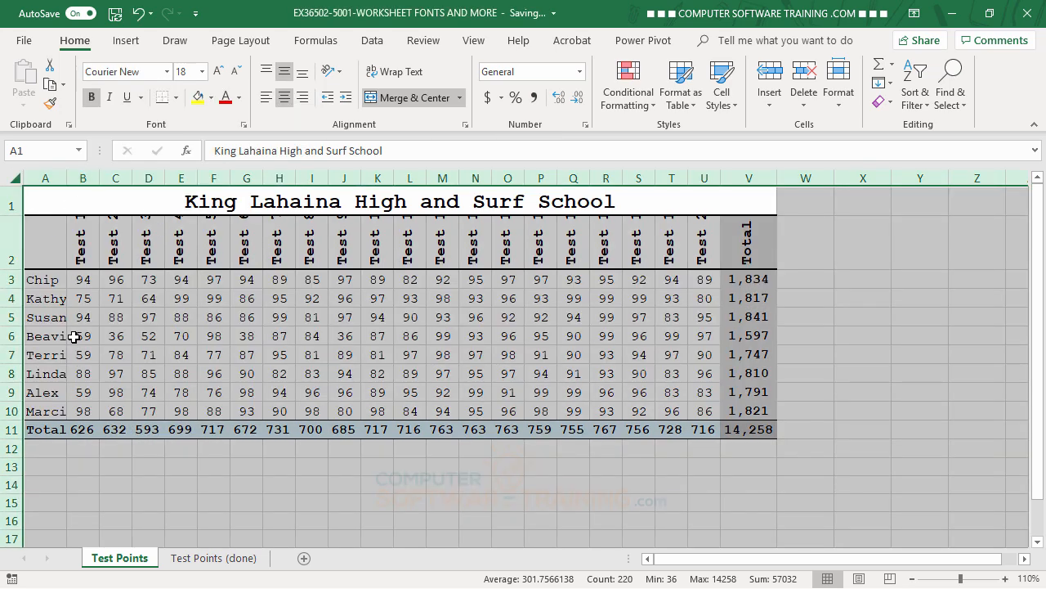
- AutoFit all column widths and row heights on the Test Points sheet to their contents
double_click(97, 177)
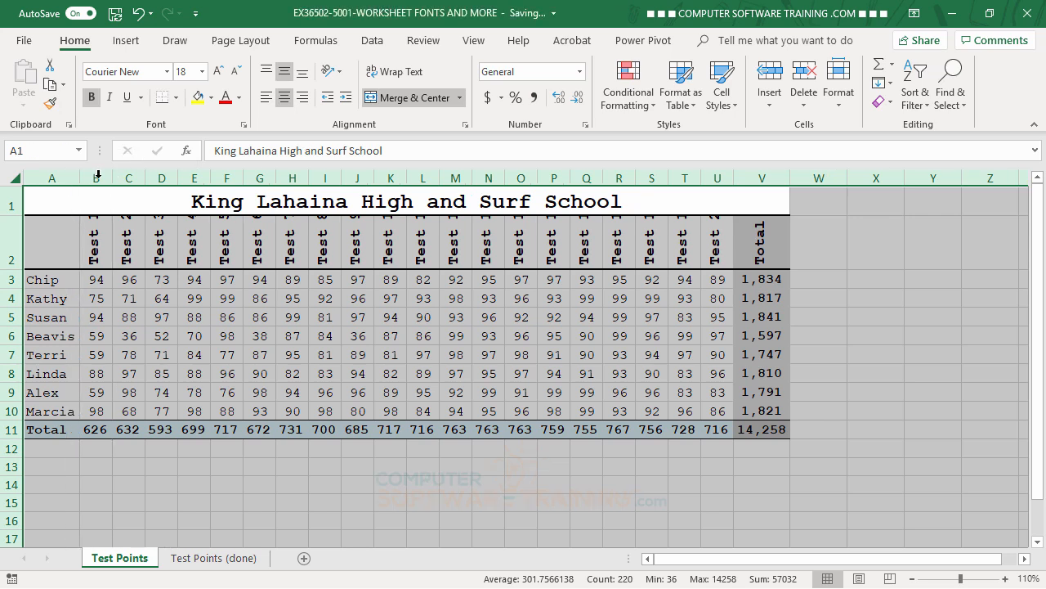
double_click(12, 269)
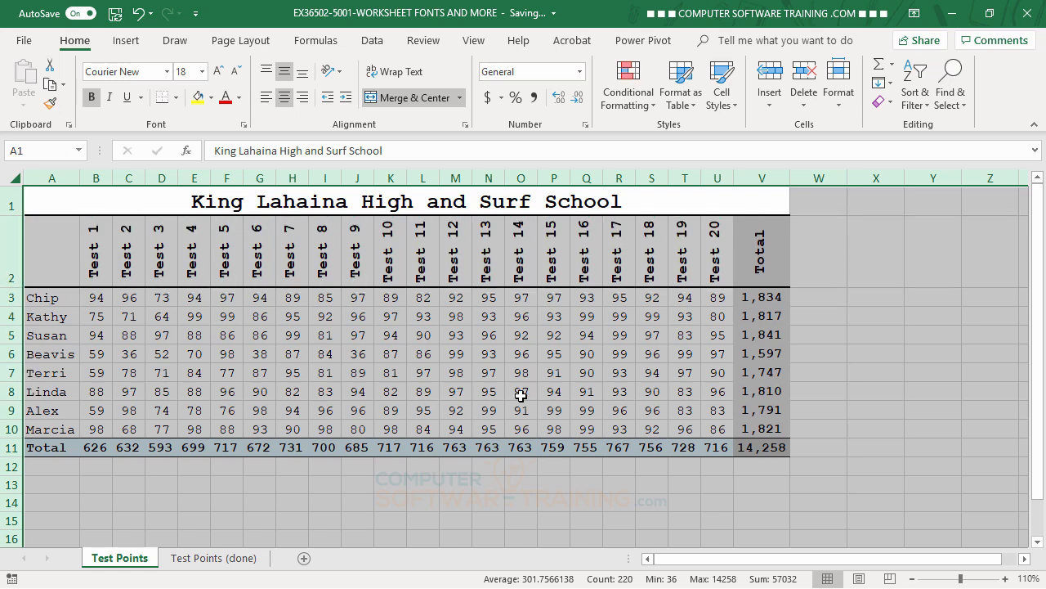
click(863, 372)
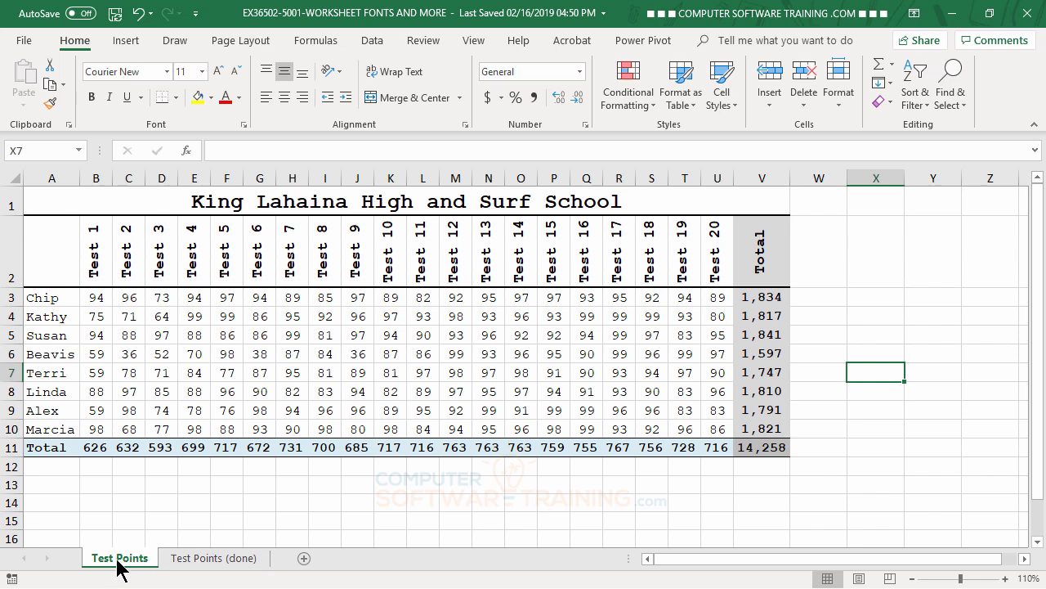
- Duplicate the Test Points sheet, placing the copy between Test Points and Test Points (done)
drag(115, 560, 168, 562)
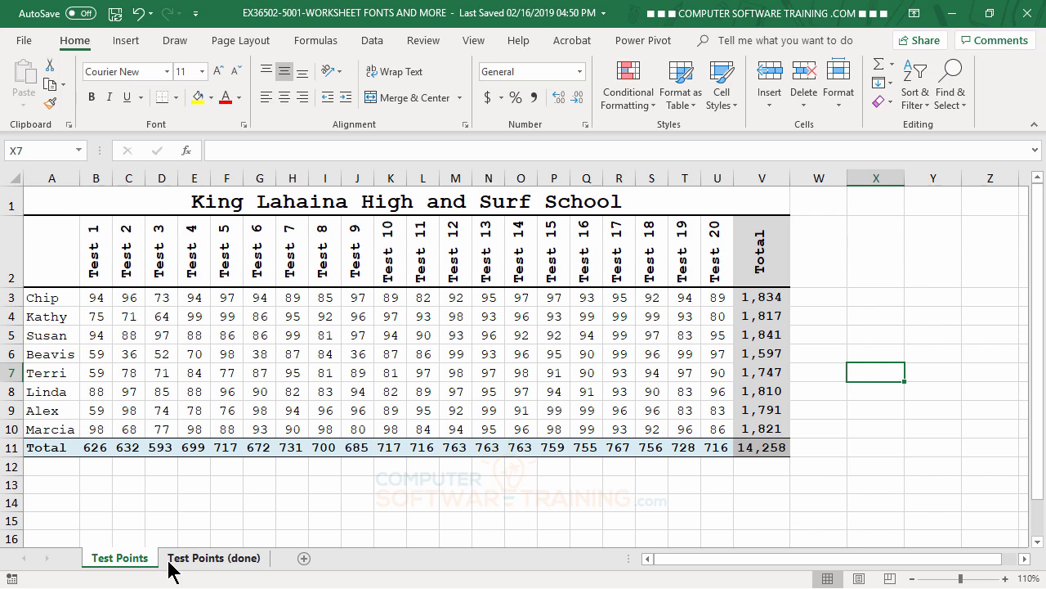
drag(89, 564, 158, 551)
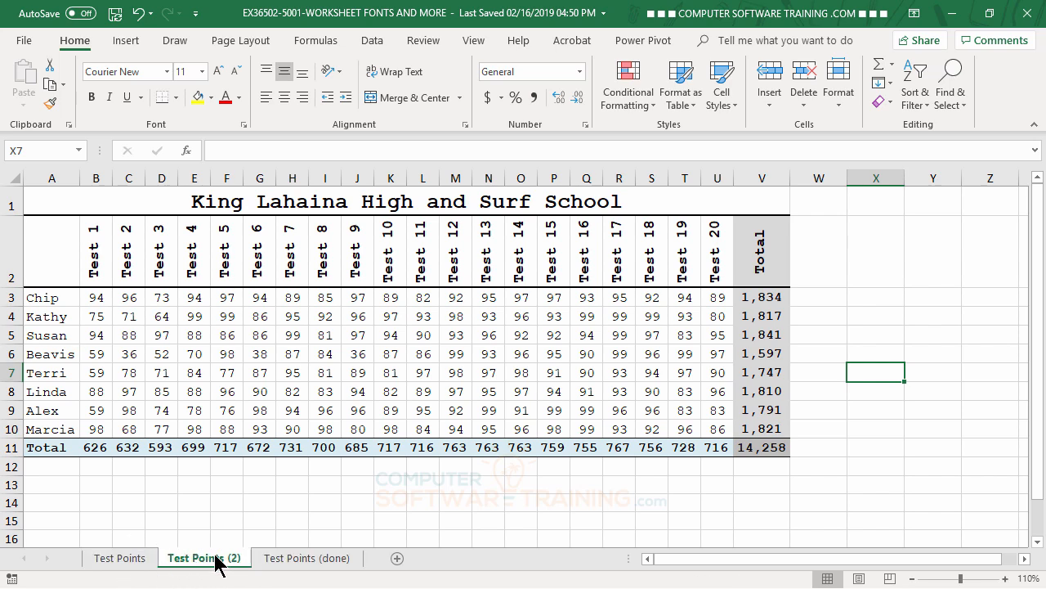
- Return to the original Test Points sheet and undo its row and column AutoFit and the Courier New font change
click(136, 560)
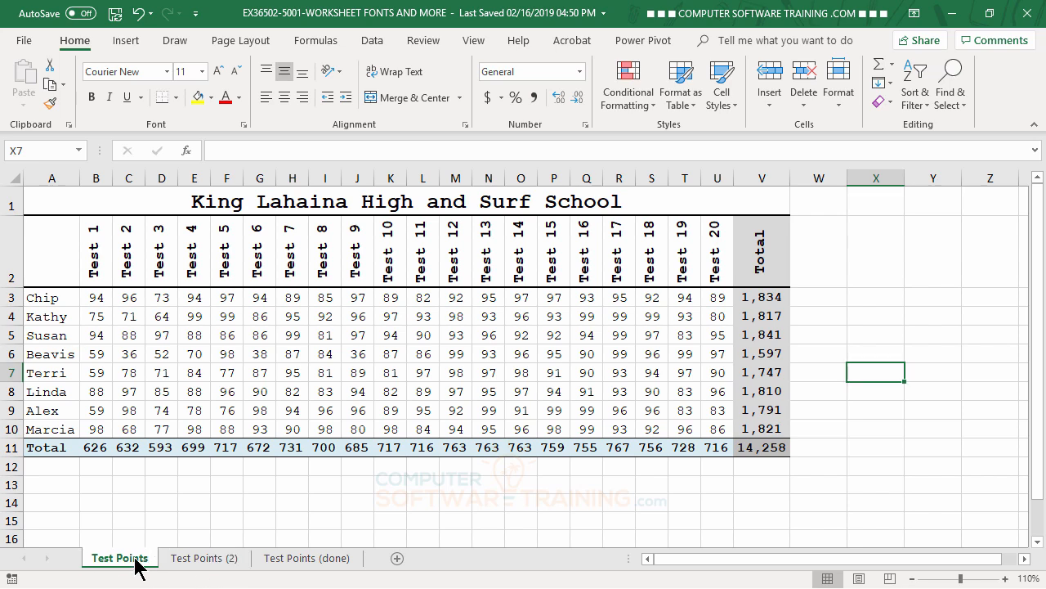
click(140, 15)
click(140, 15)
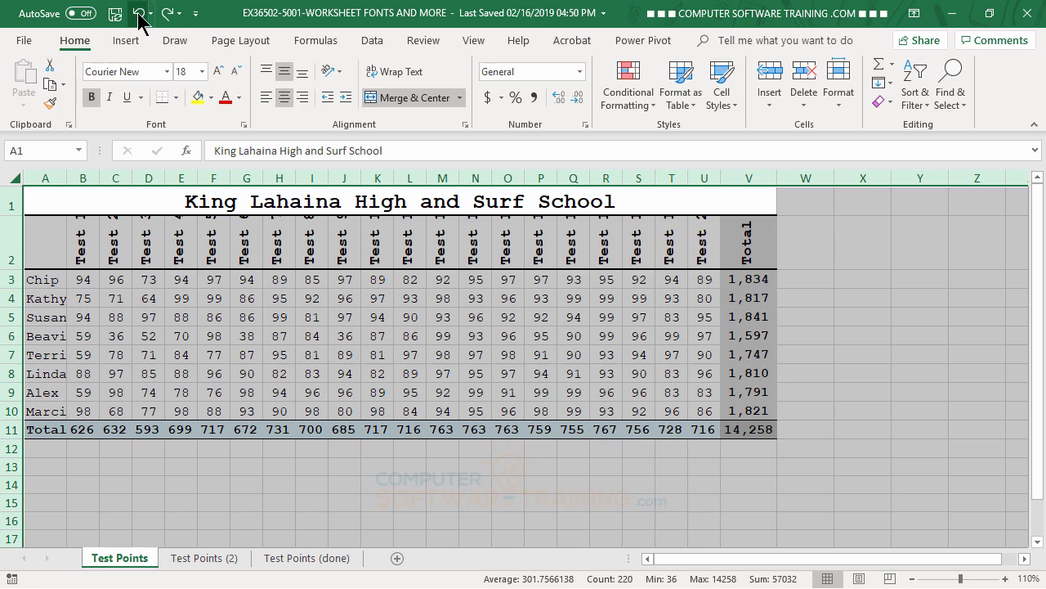
click(141, 15)
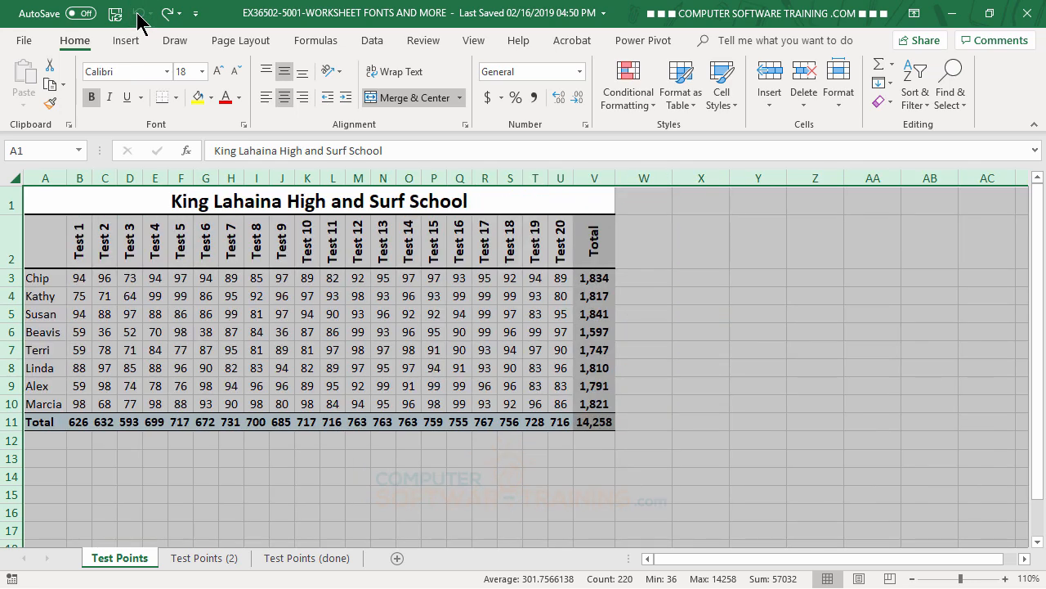
click(281, 476)
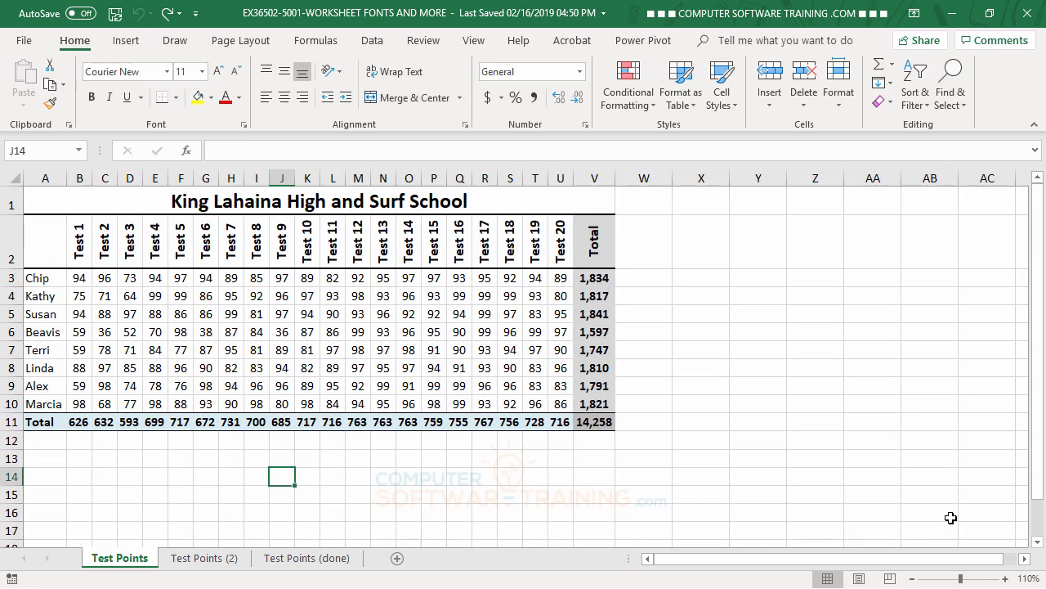
- Compare the fonts on the Test Points and Test Points (2) sheets, ending on the copy
click(228, 559)
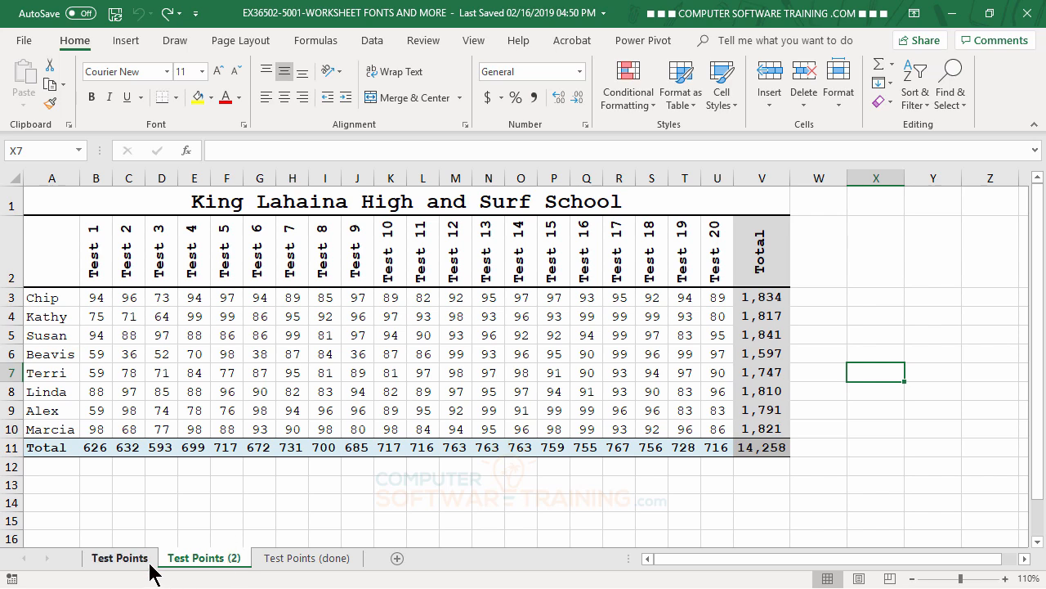
click(137, 562)
click(187, 563)
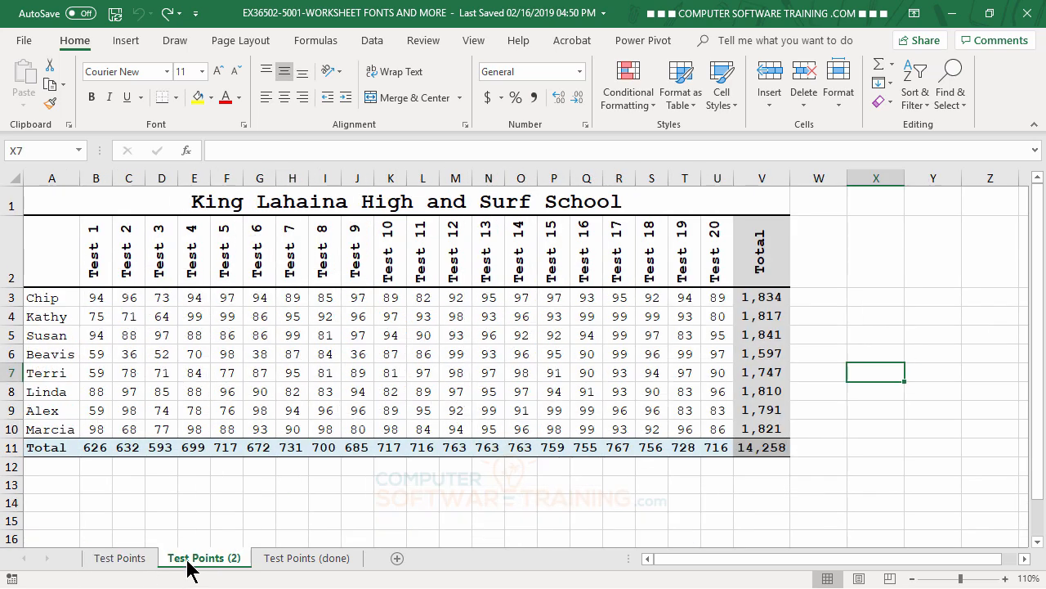
click(139, 562)
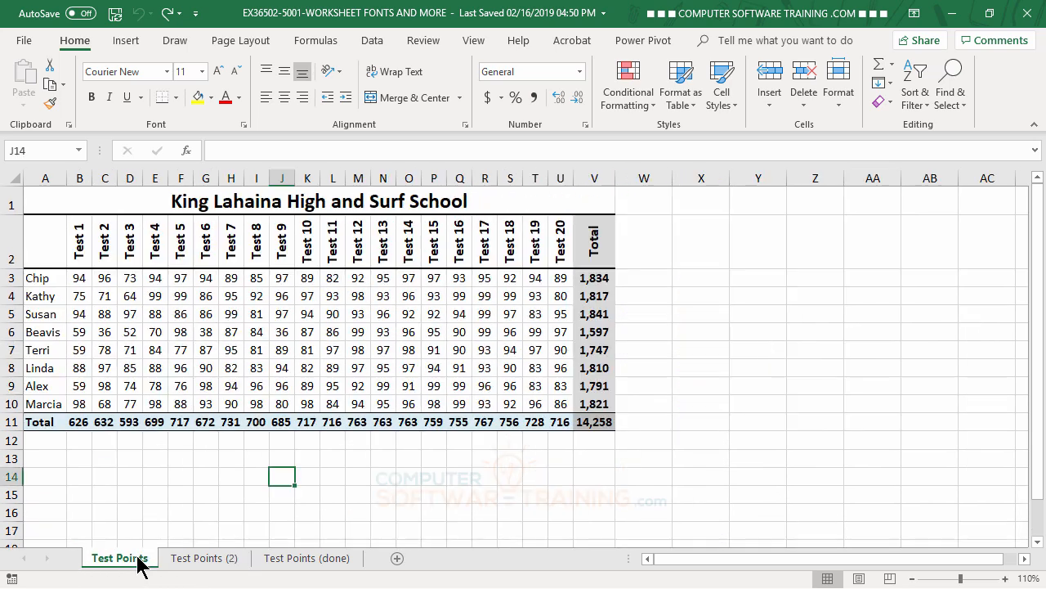
click(201, 562)
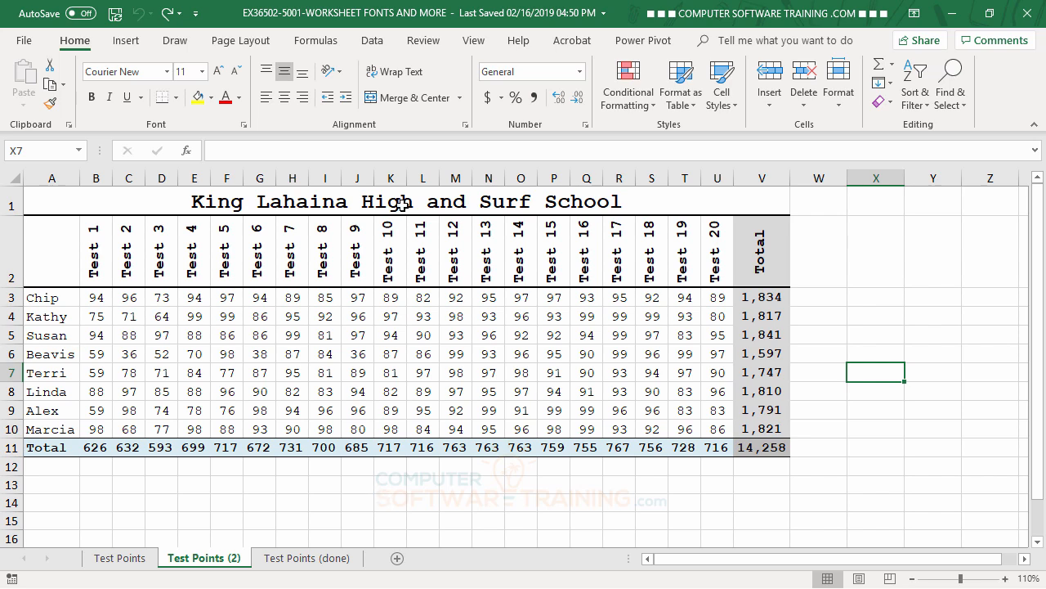
- Change the font of the title in A1 on Test Points (2) to Papyrus
click(369, 201)
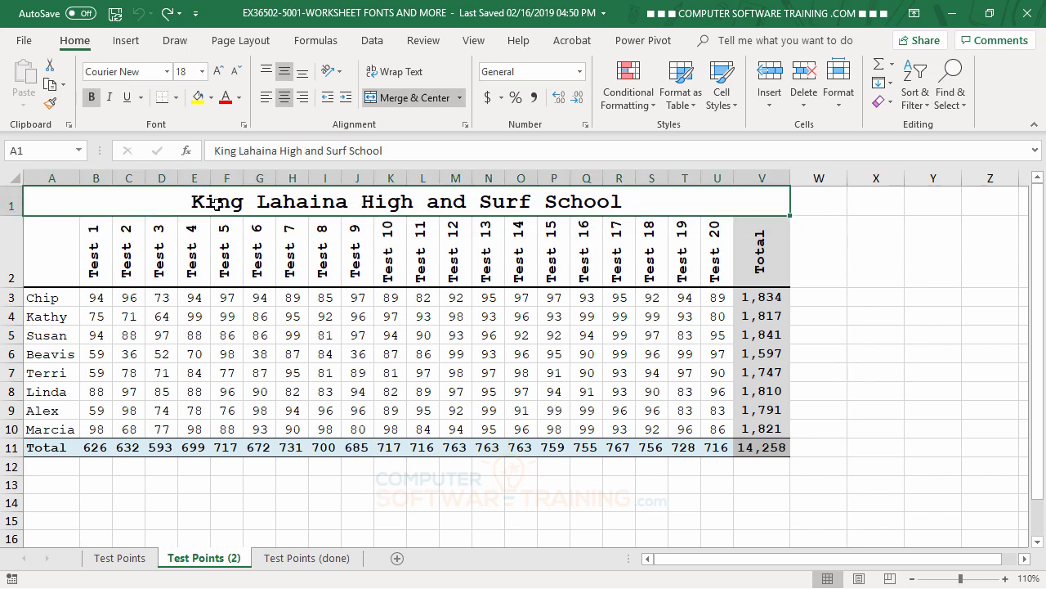
click(168, 71)
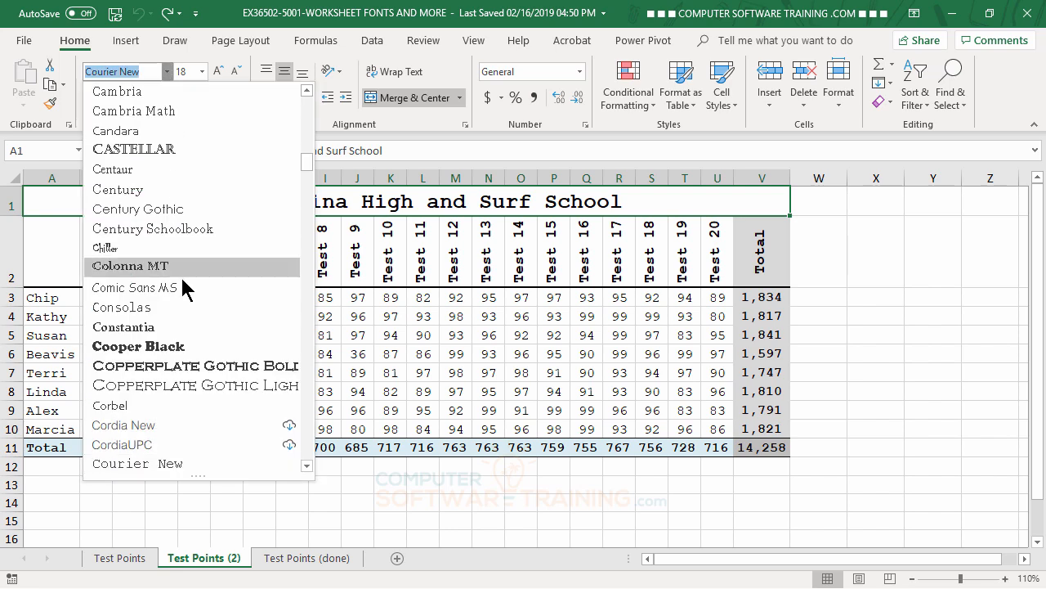
scroll(182, 285, down, 10)
scroll(175, 282, down, 15)
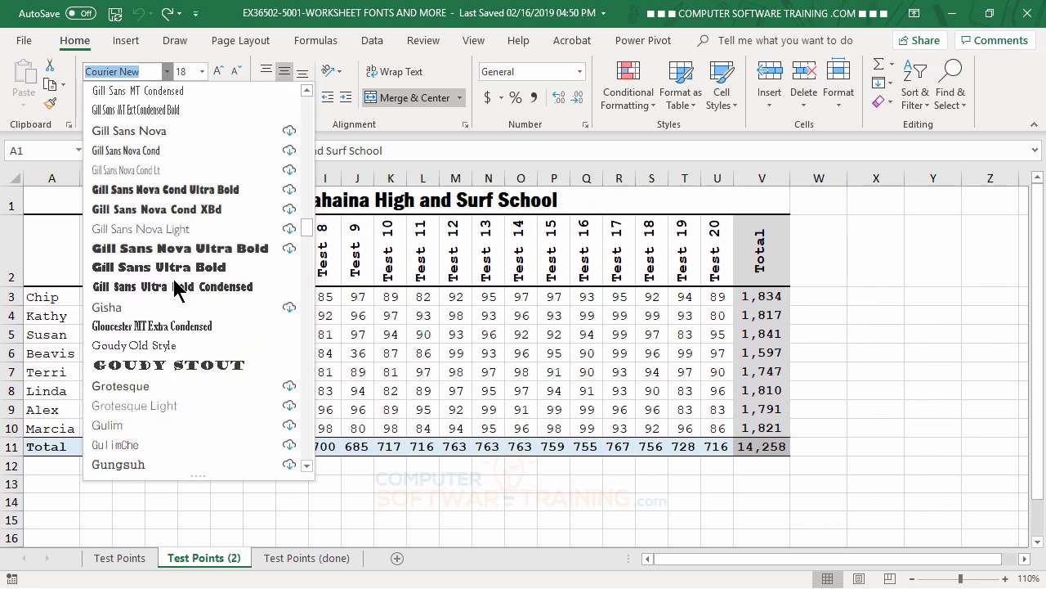
scroll(173, 278, down, 3)
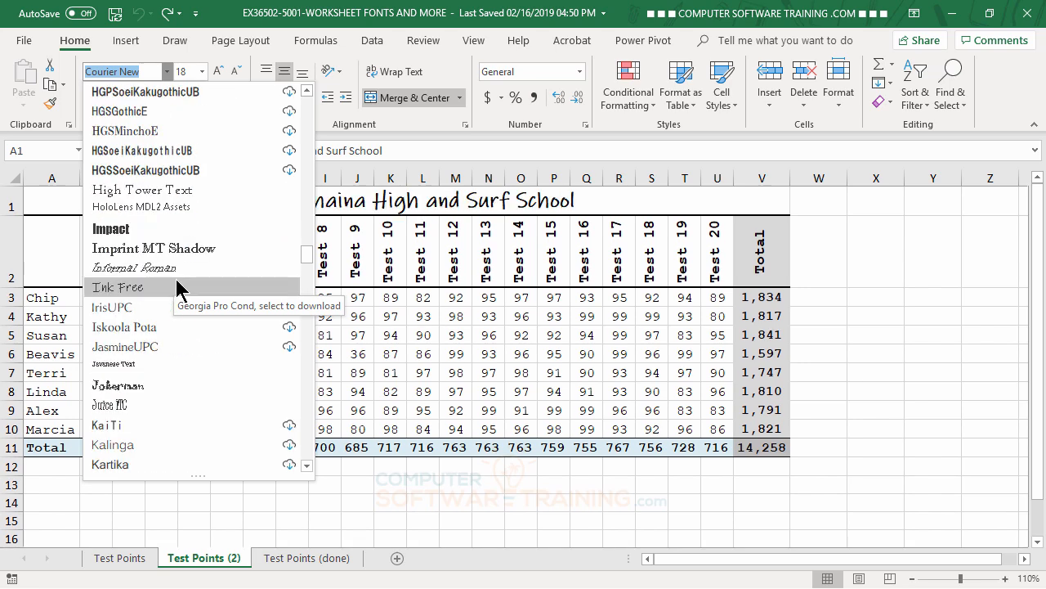
scroll(175, 278, down, 2)
scroll(178, 288, down, 18)
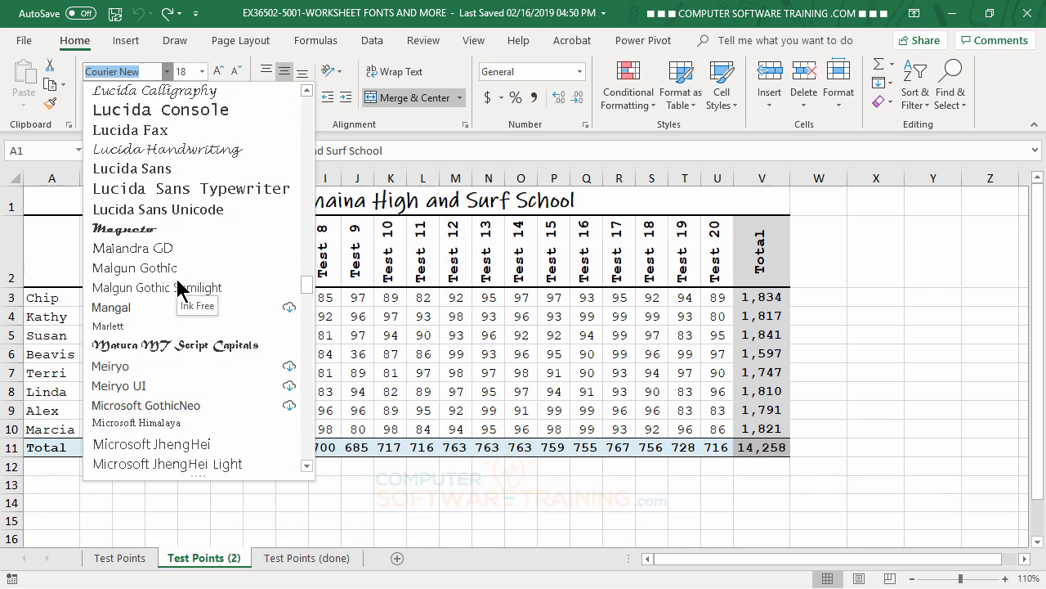
scroll(177, 287, down, 11)
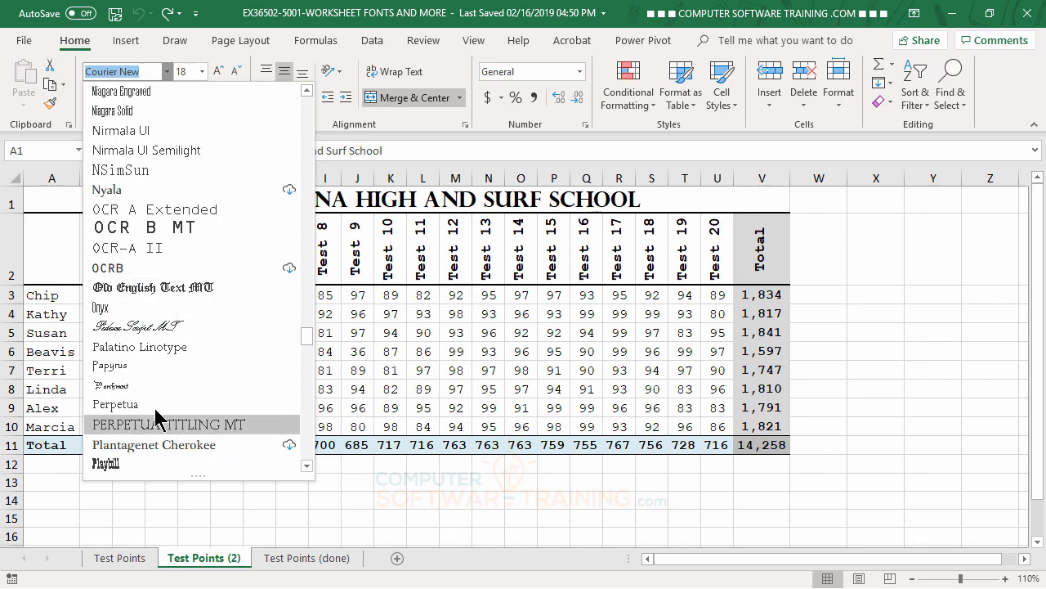
click(117, 368)
click(889, 437)
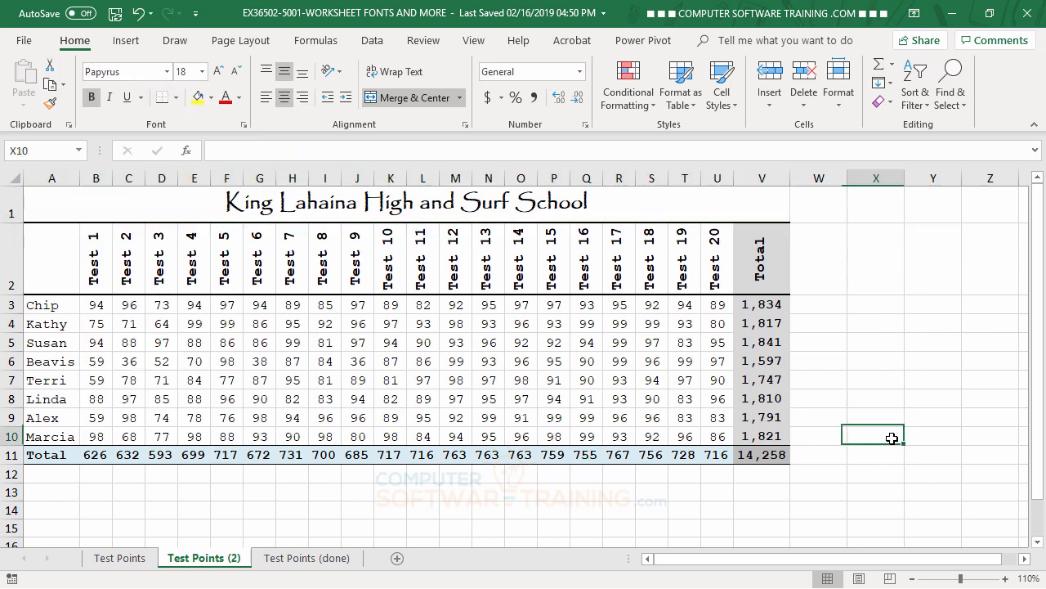
- Increase the font size of the title in A1 to 20
click(393, 204)
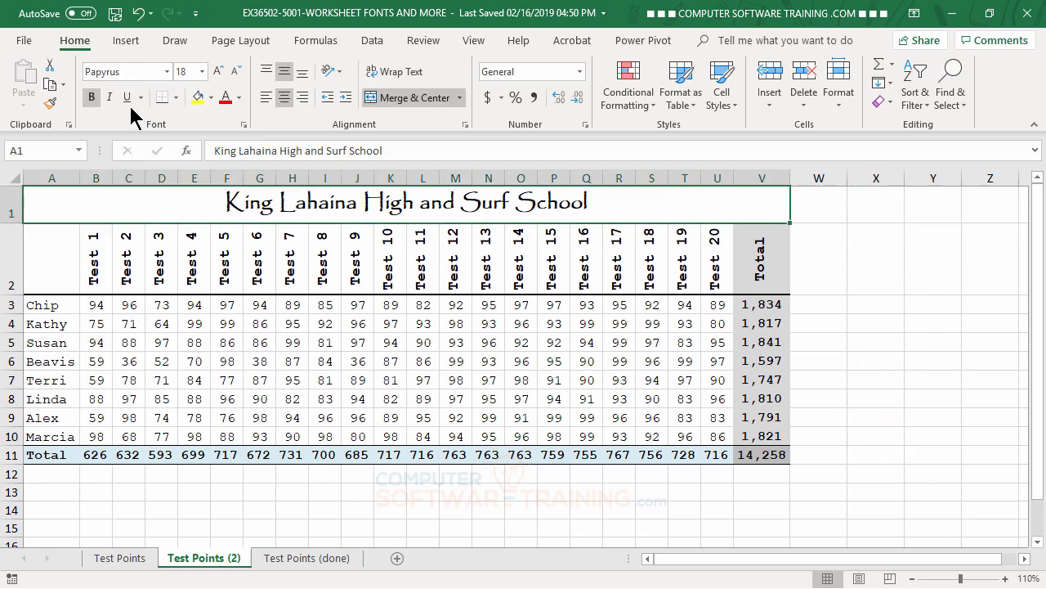
click(217, 72)
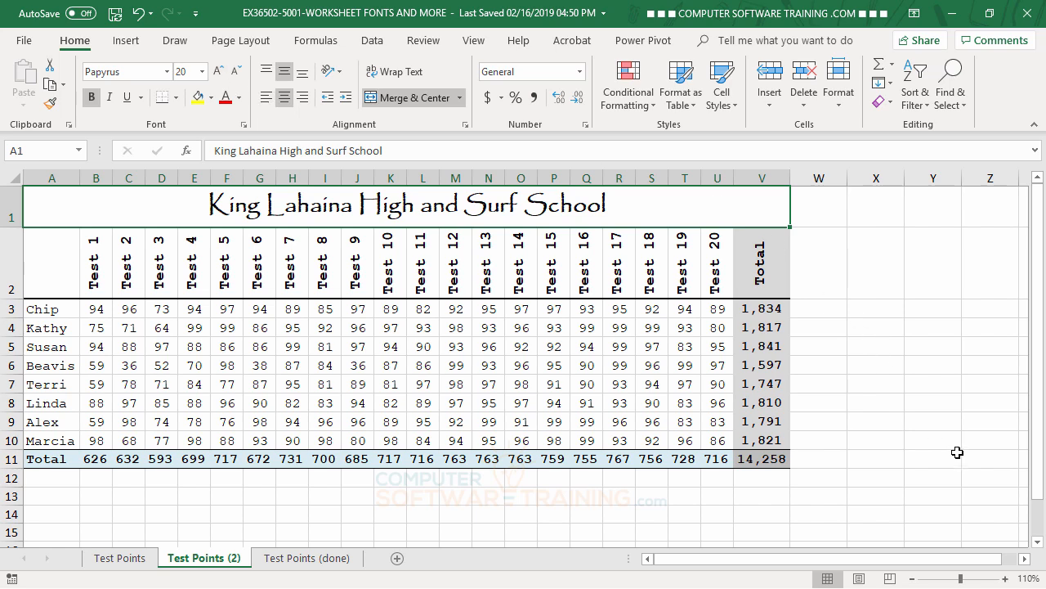
click(937, 402)
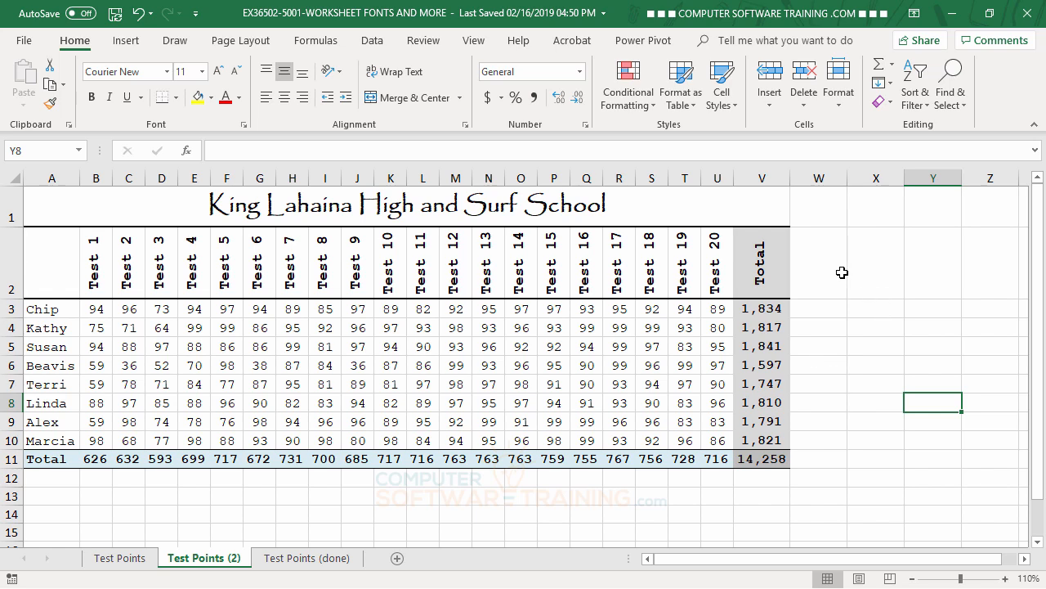
click(822, 259)
click(826, 325)
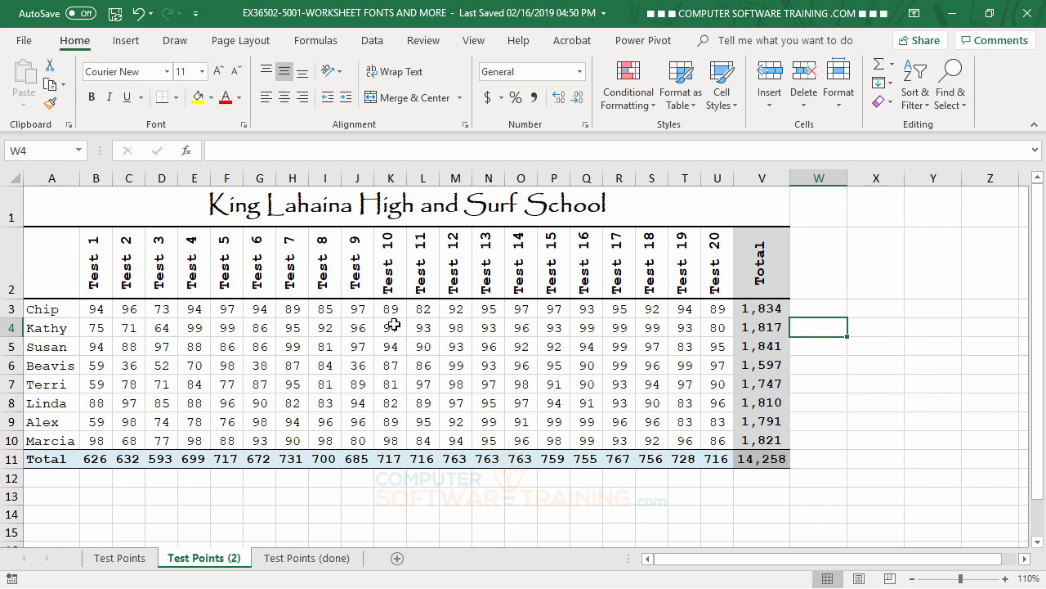
- Set the default font for new workbooks to Courier New in the general program options and acknowledge the restart notice
click(24, 42)
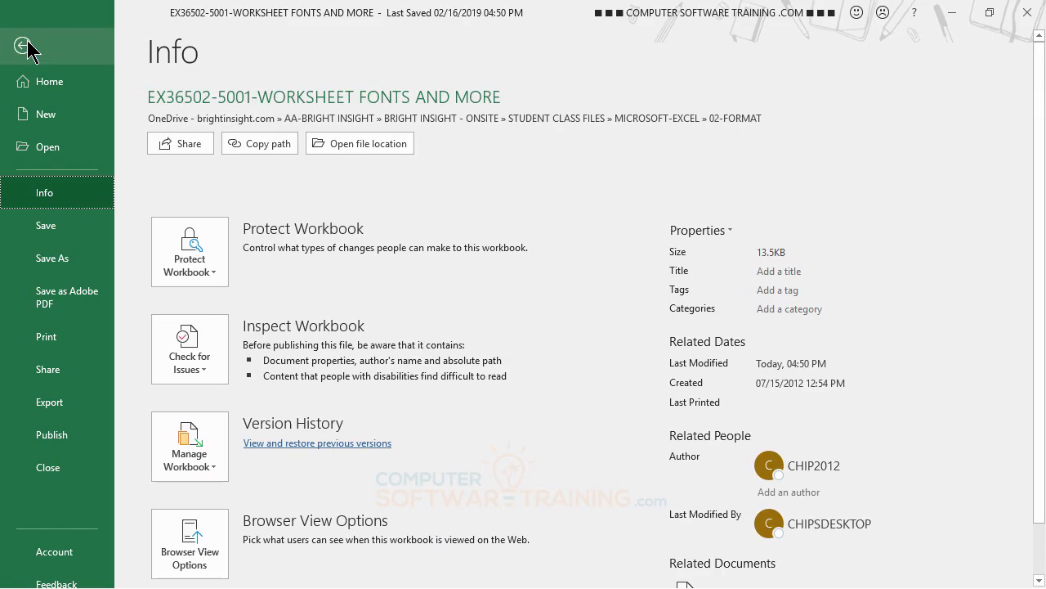
scroll(63, 306, down, 1)
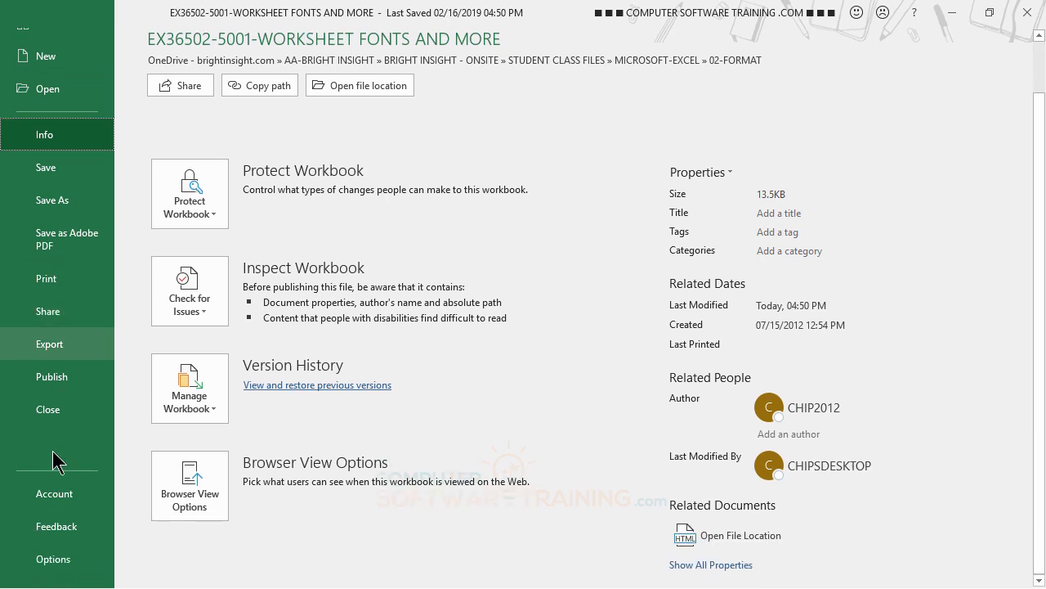
click(54, 559)
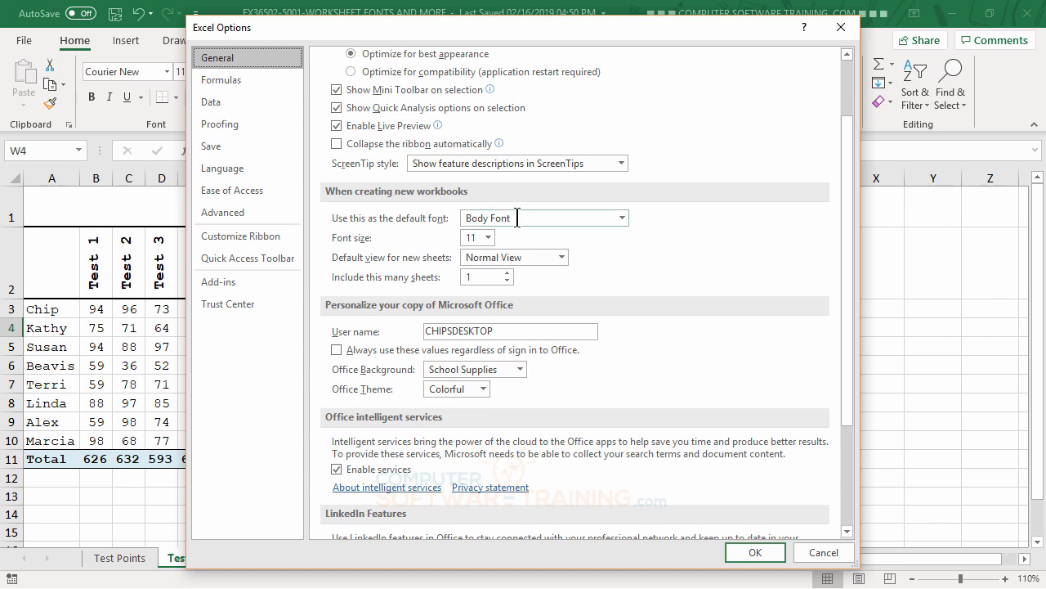
click(623, 218)
scroll(544, 363, down, 11)
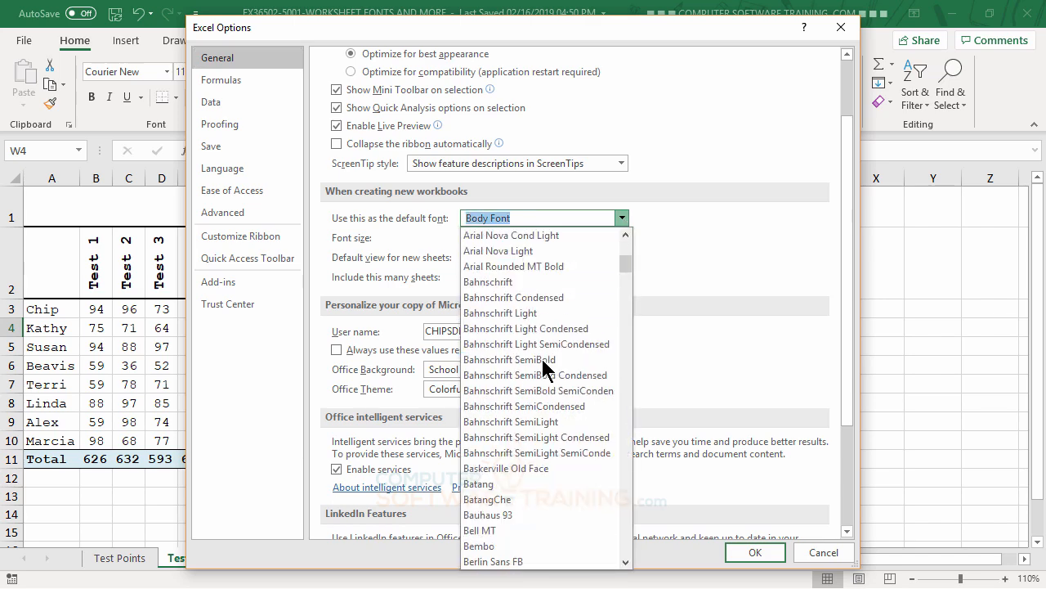
scroll(541, 356, down, 13)
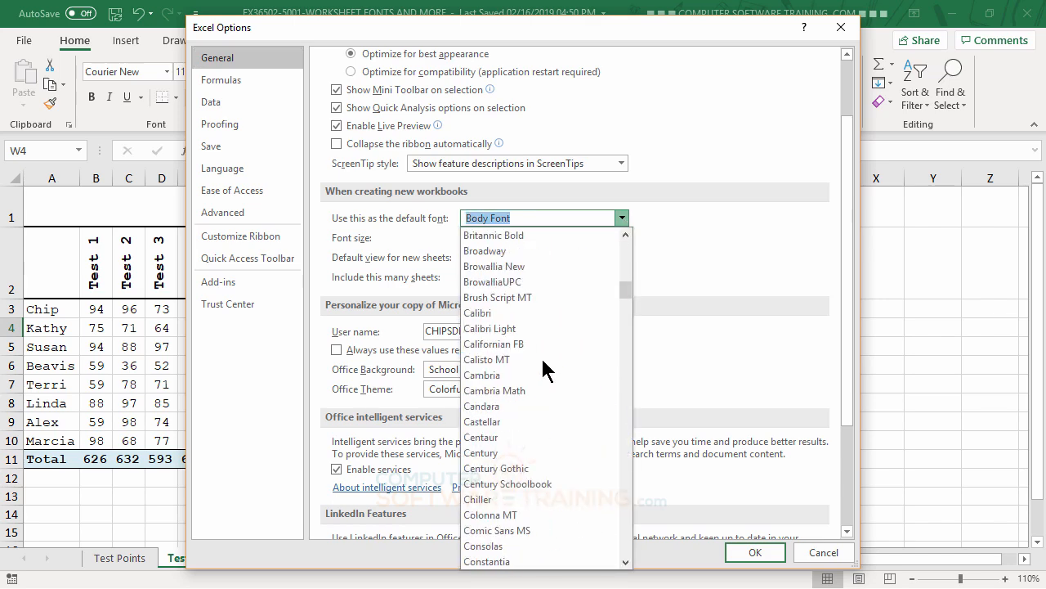
scroll(541, 356, down, 2)
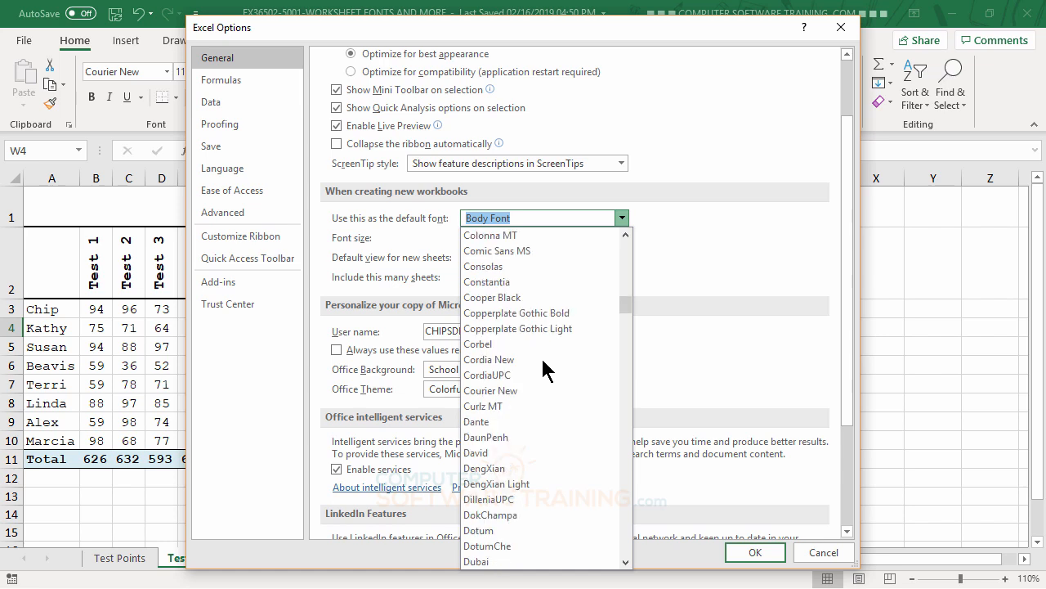
scroll(541, 356, up, 1)
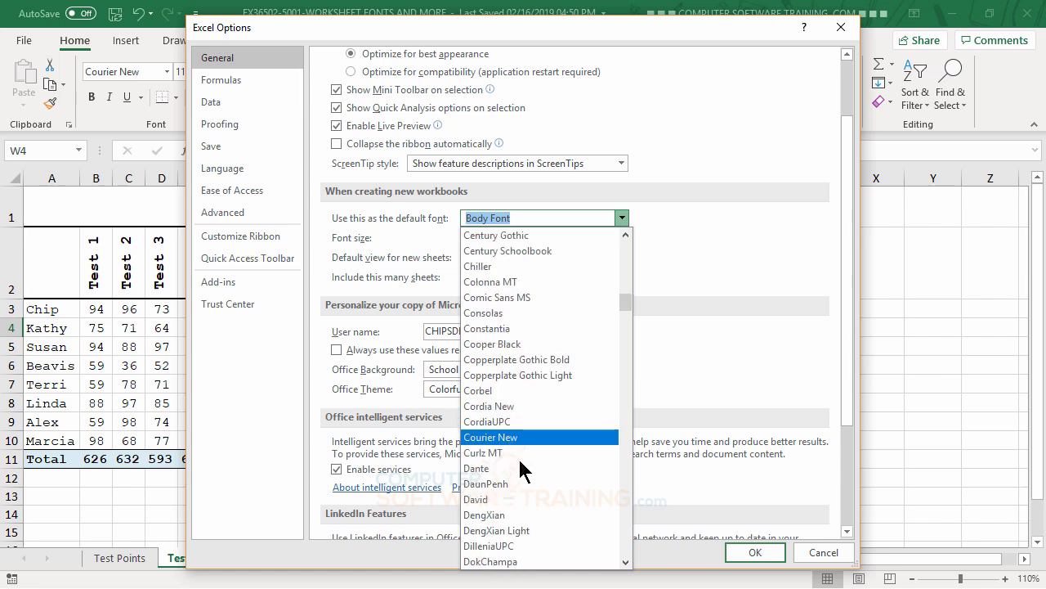
click(495, 439)
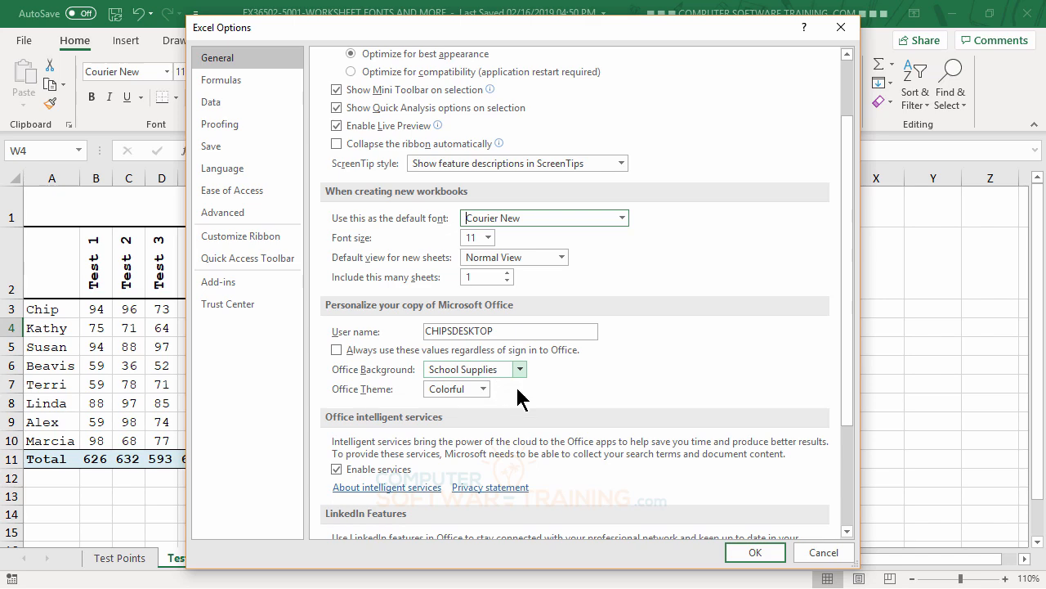
click(756, 552)
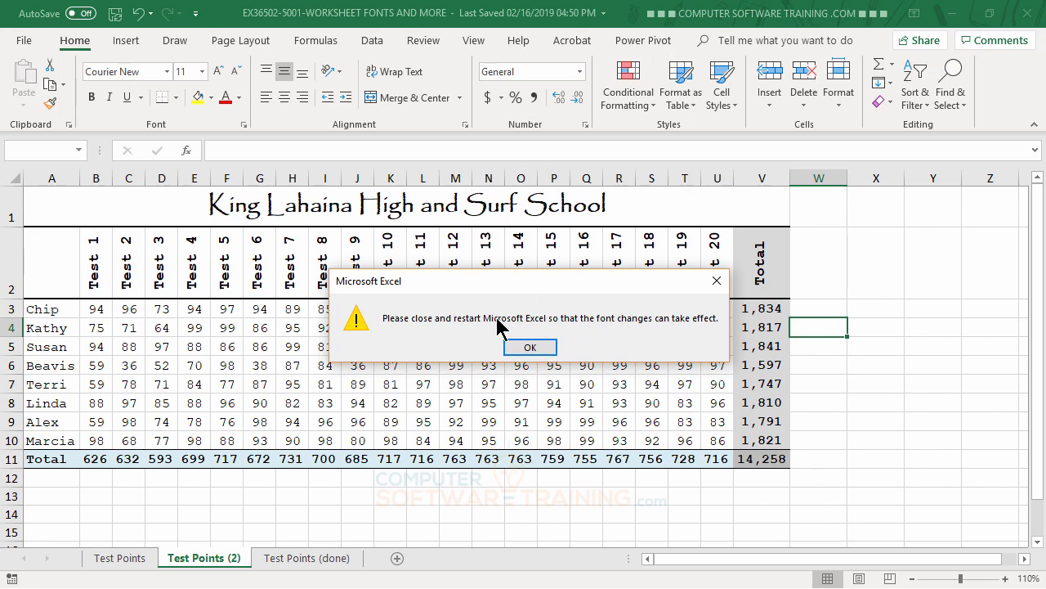
click(530, 349)
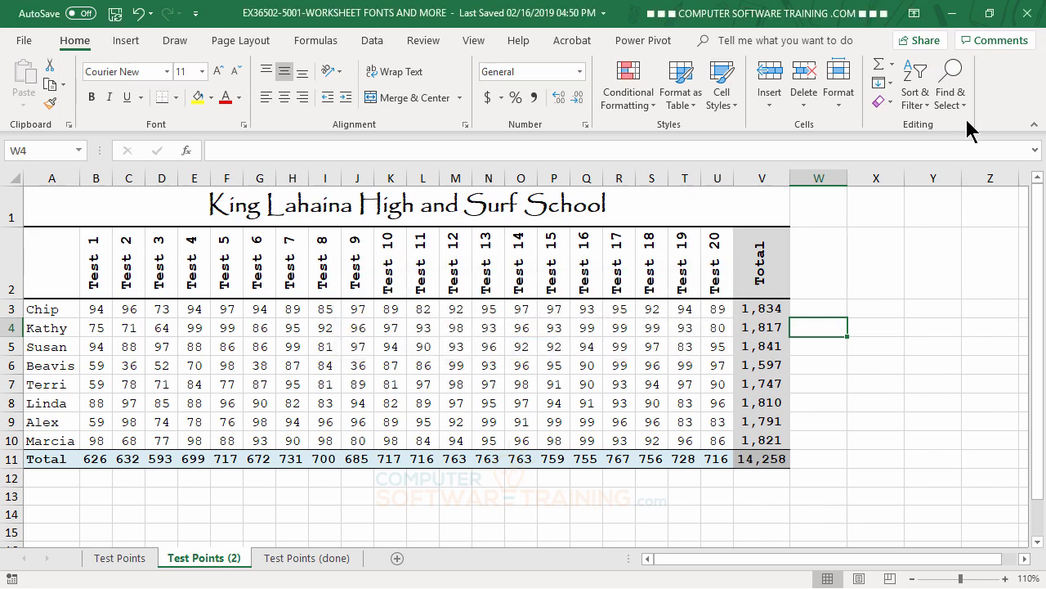
- Restart Excel, saving the changes to the test-scores workbook, and create a blank workbook
click(1029, 15)
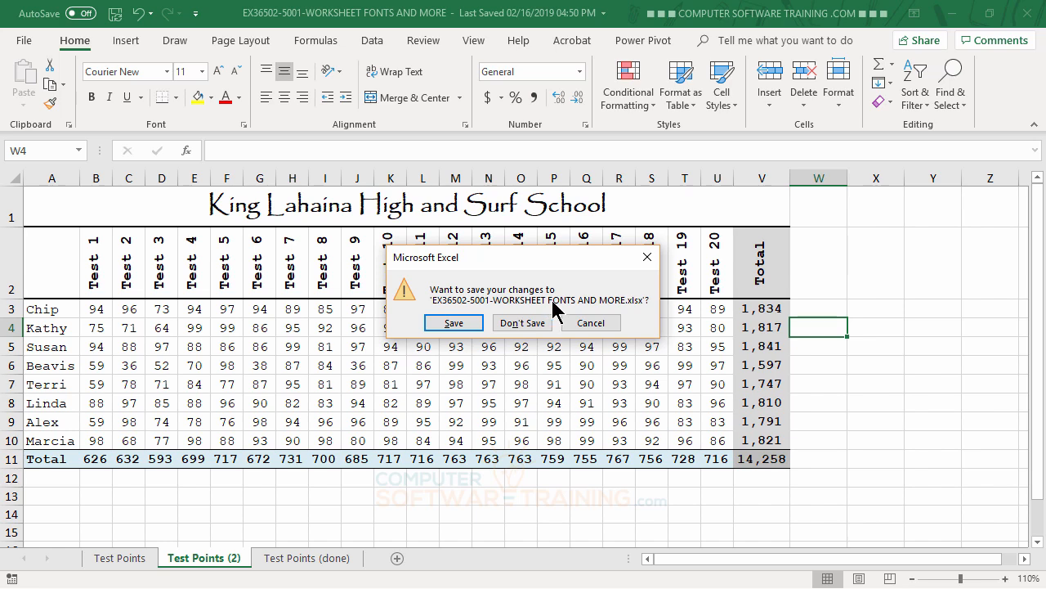
click(462, 325)
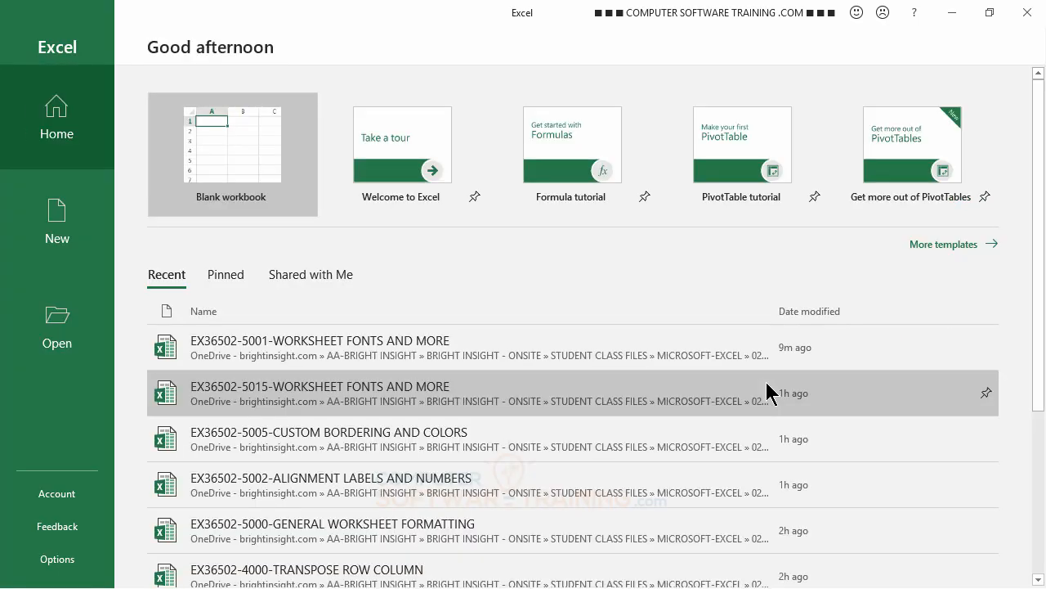
click(215, 139)
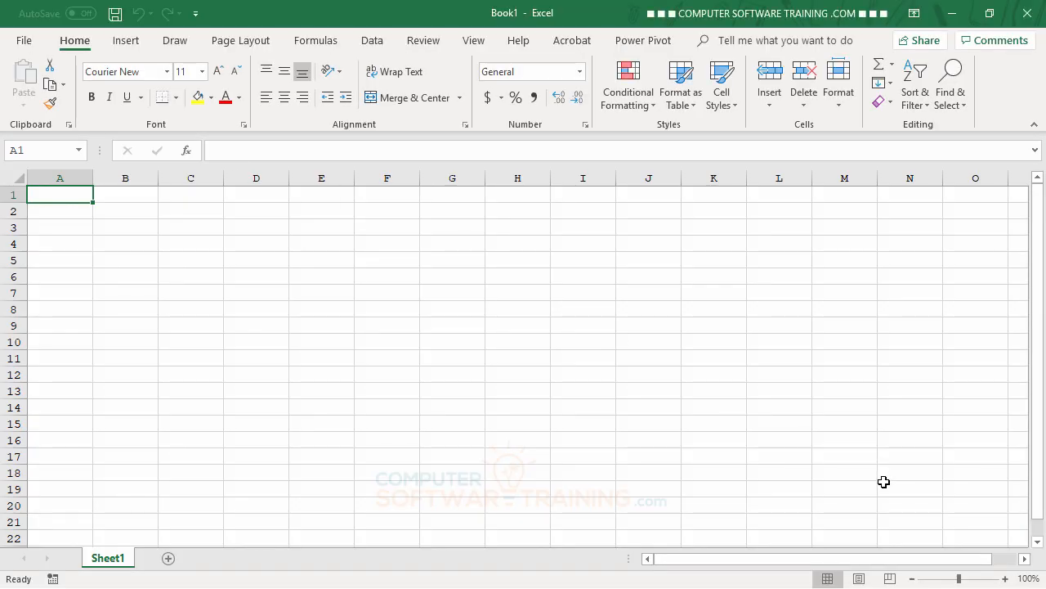